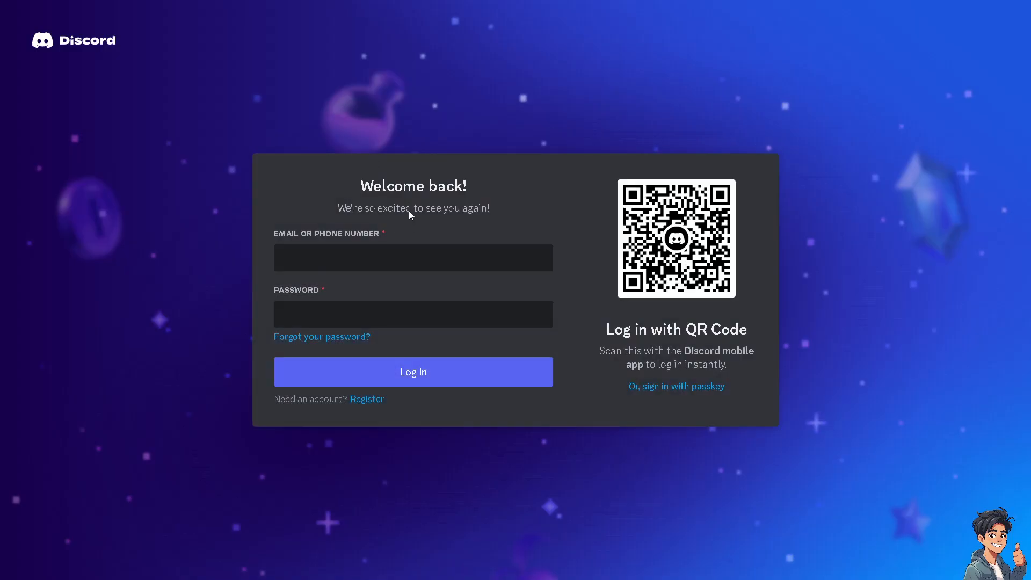
Open the new account registration for Discord, and the Instagram sign-up from the Instagram Creators site
click(364, 402)
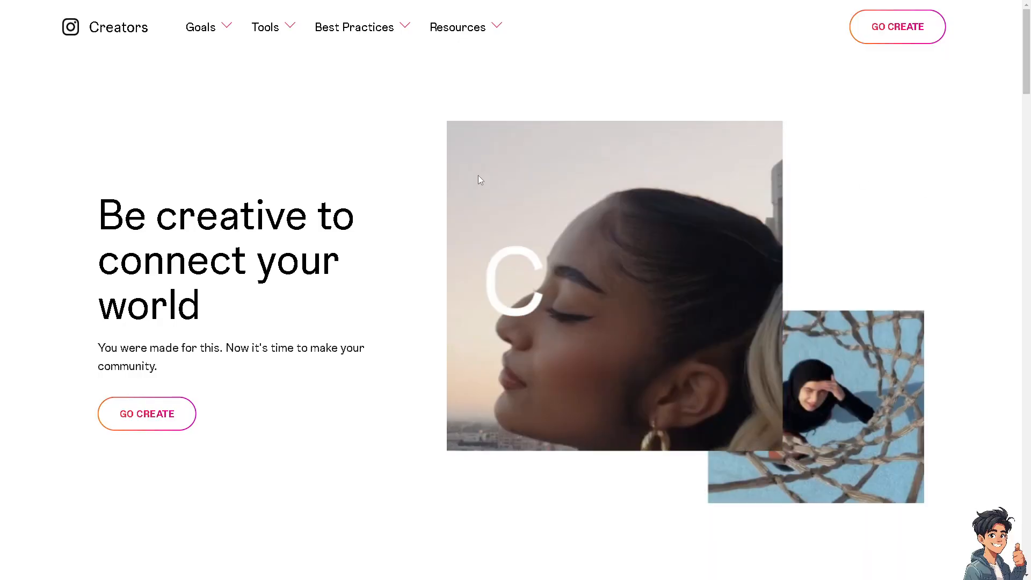
click(897, 27)
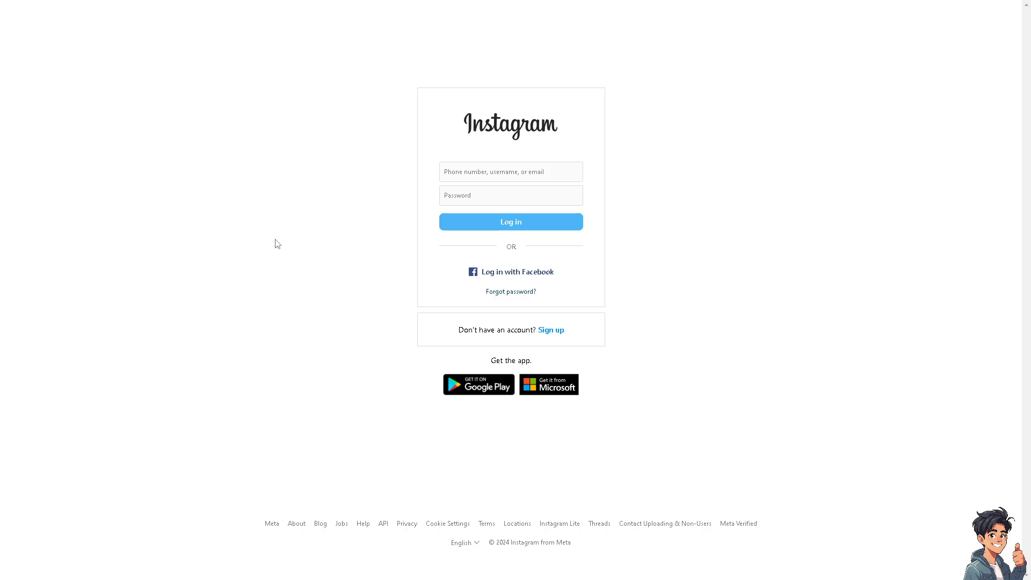
click(554, 331)
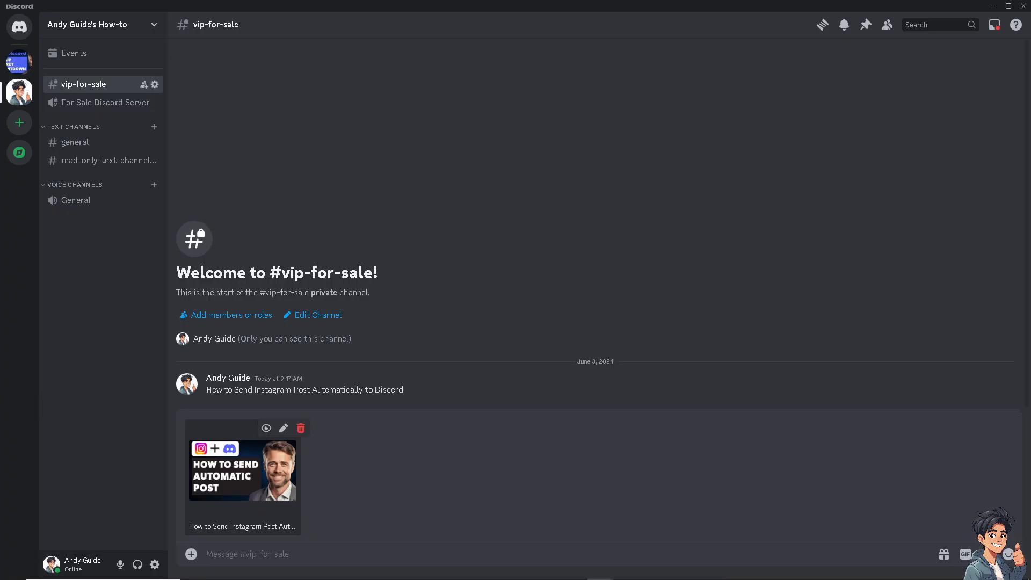
Send the attached thumbnail image to Discord's #vip-for-sale channel and view the posted image enlarged
click(263, 553)
key(Return)
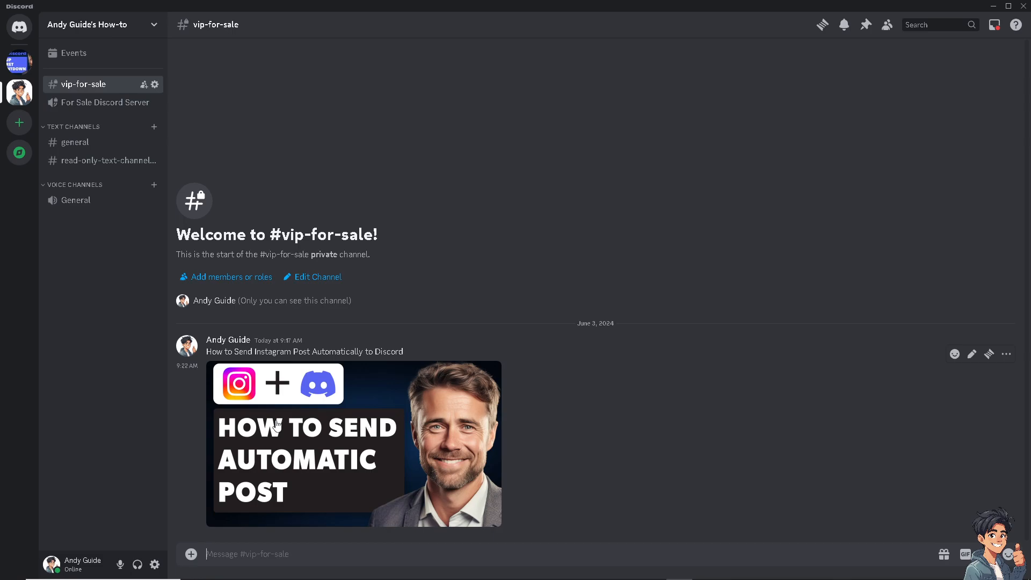
click(276, 424)
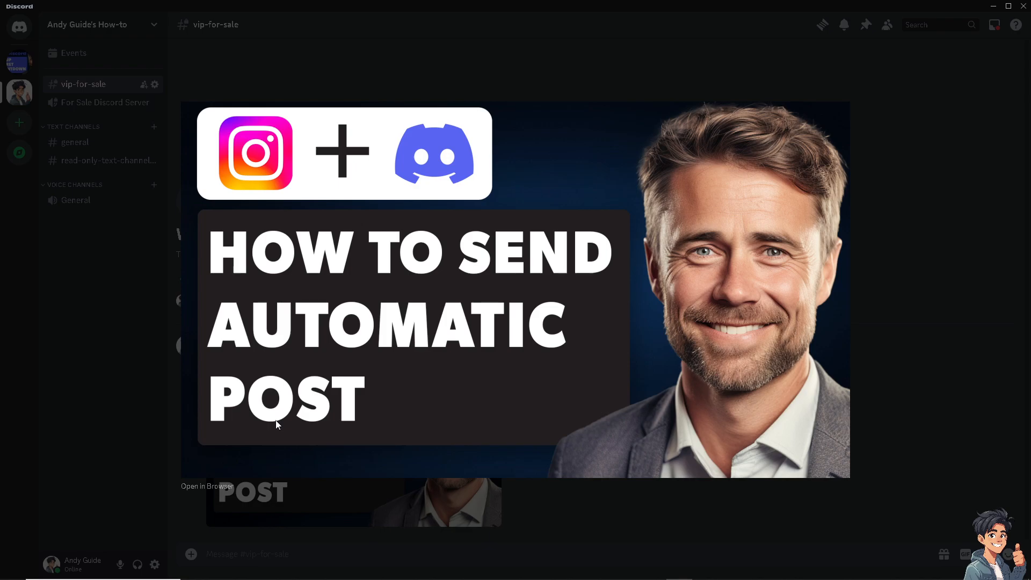
click(438, 65)
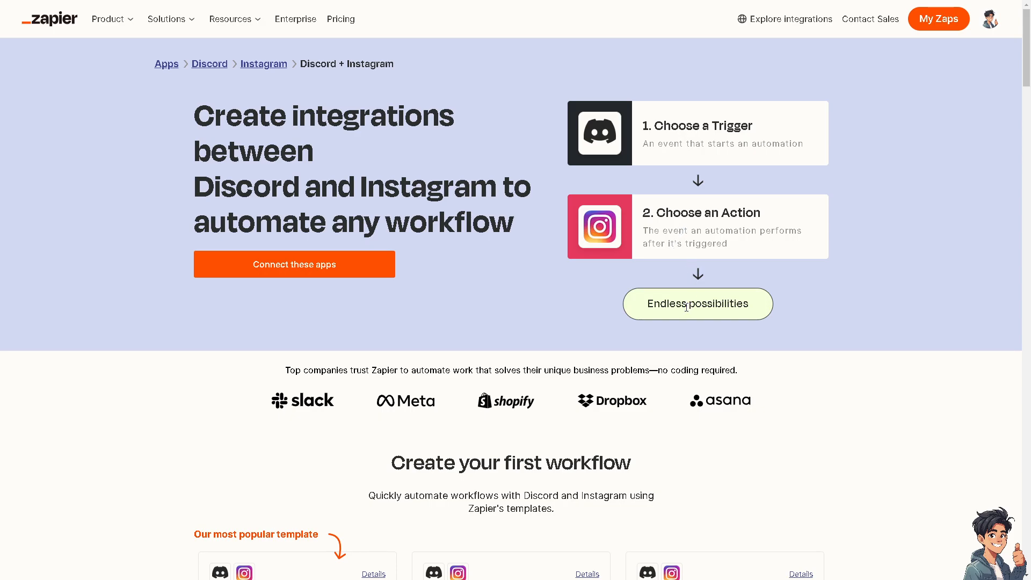
Switch to Zapier and start a new Zap connecting Discord and Instagram from their integration page
click(333, 267)
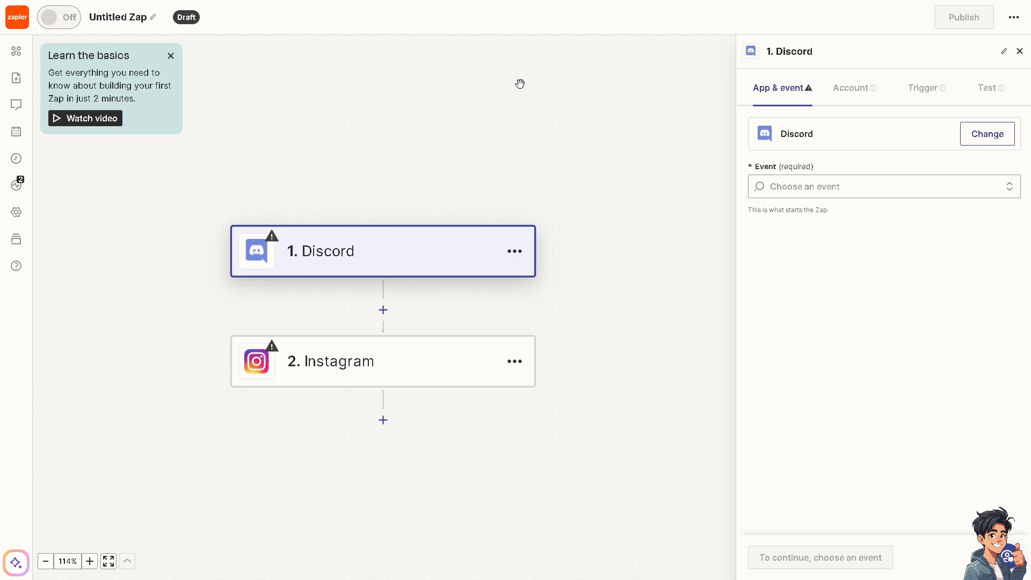
click(515, 251)
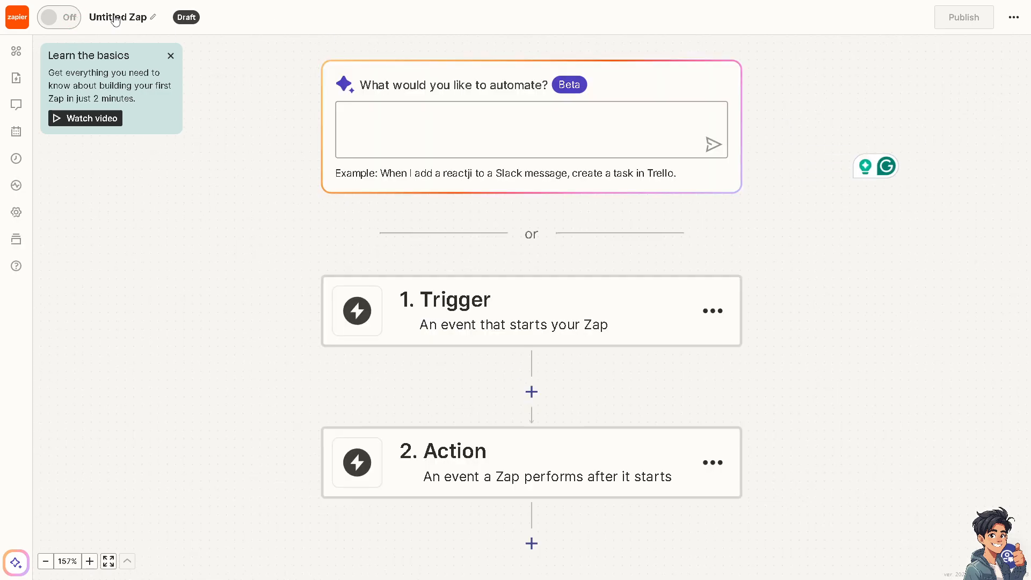
Name the Zap "How to Send Instagram Post Automatically to Discord"
click(115, 17)
text(Send Instagram Post Automatically to Discord)
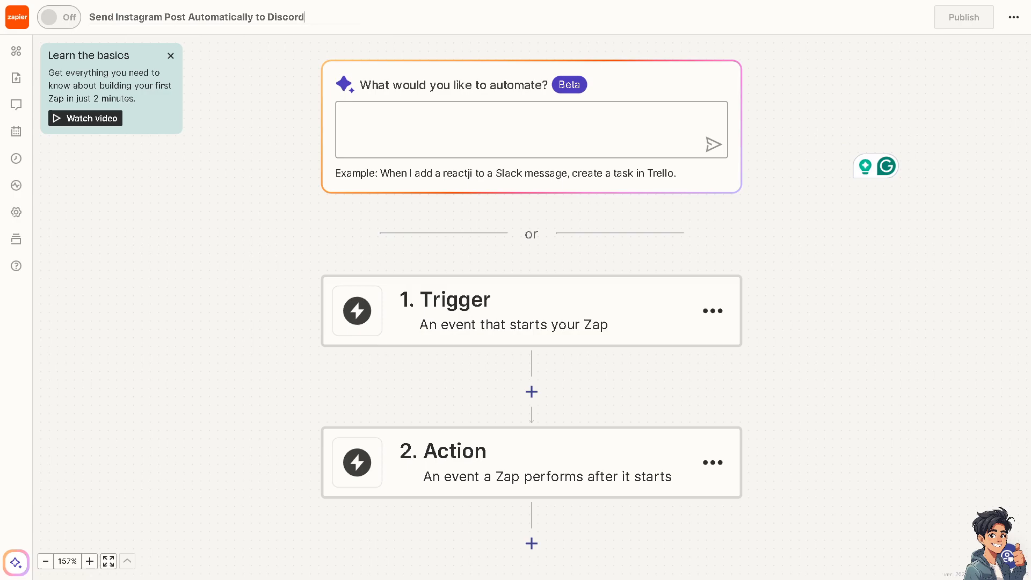
key(Return)
click(198, 21)
text(How to Send Instagram Post Automatically to Discord)
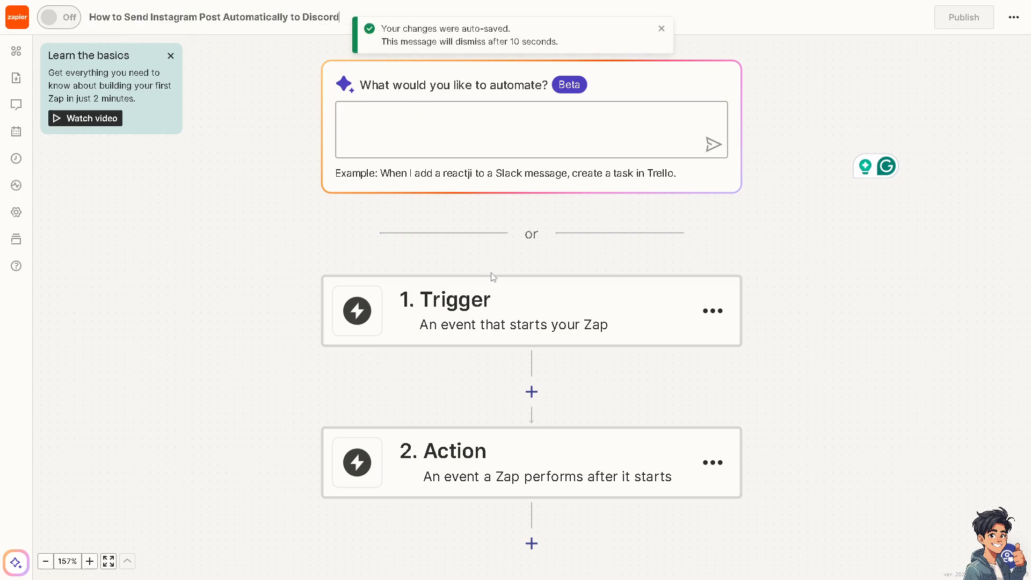
Set the Zap's trigger to Instagram with the event New Media Posted in My Account
click(551, 315)
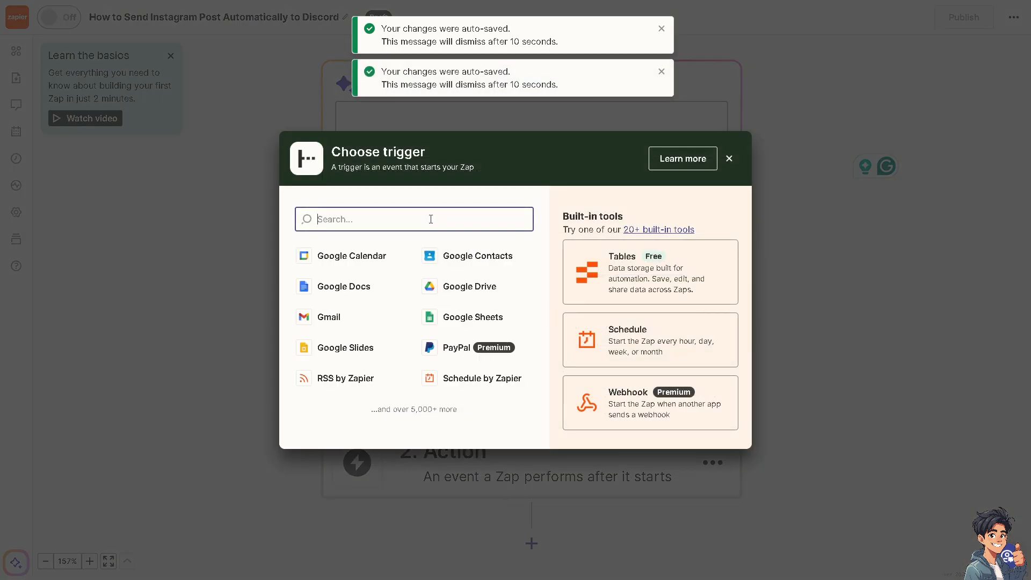
text(Instag)
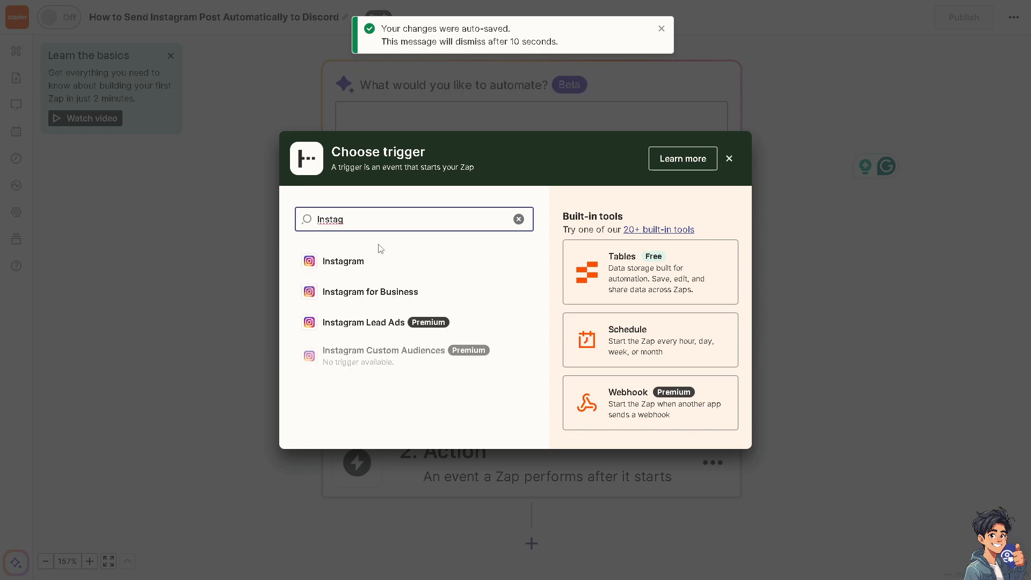
click(357, 270)
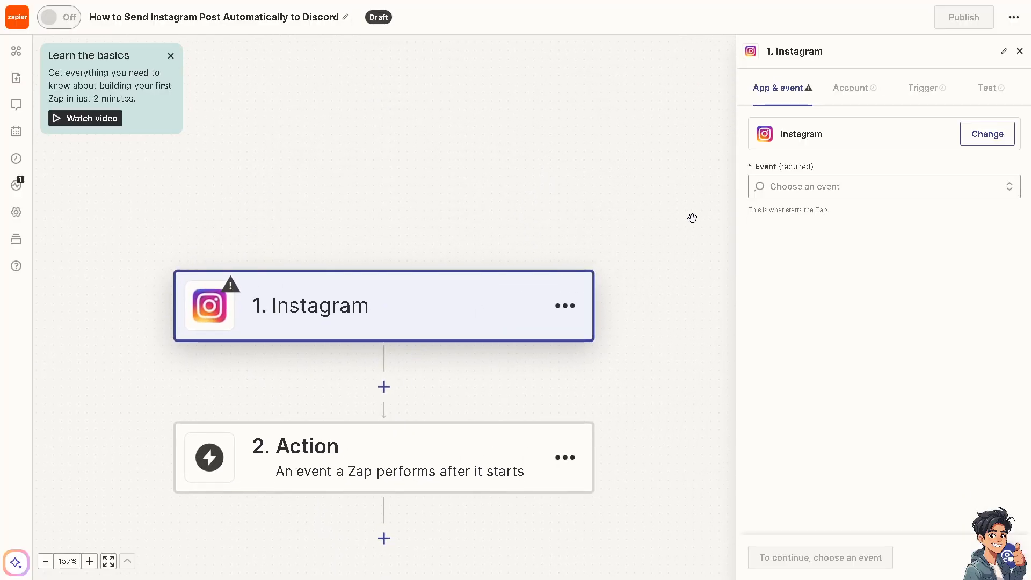
click(819, 188)
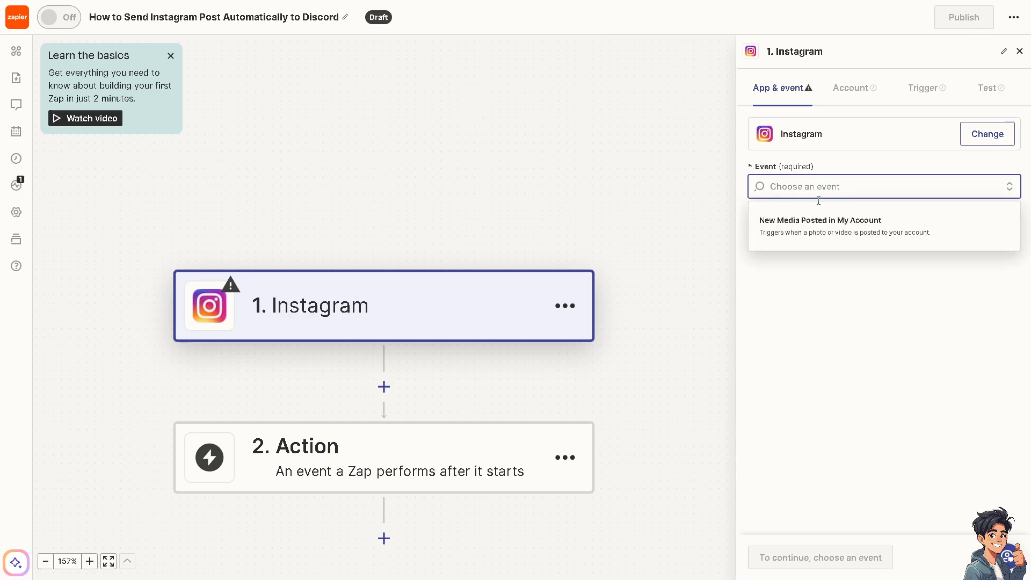
click(819, 236)
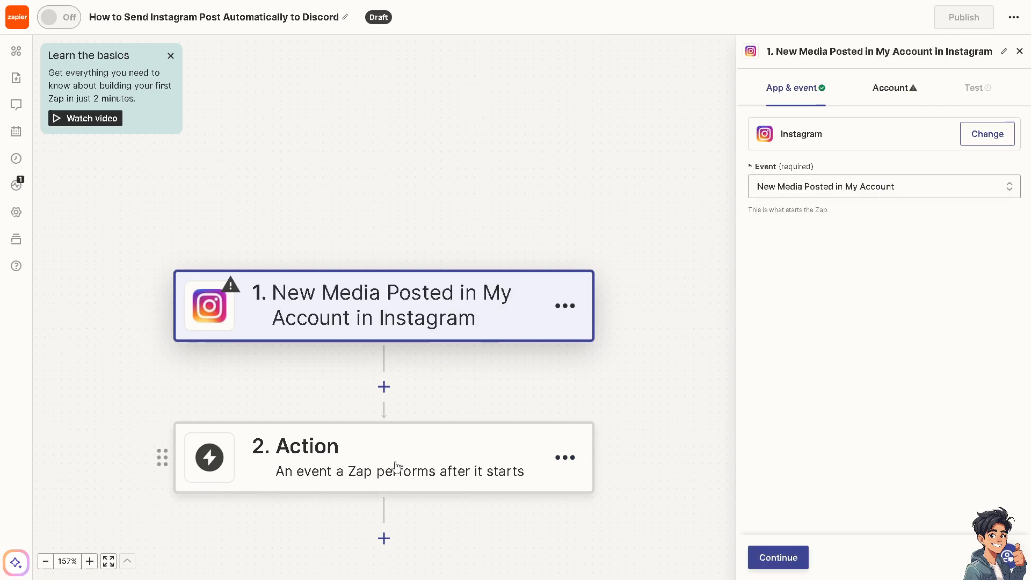
Connect the Instagram account to the trigger, allowing cookies and Zapier's access to profile information and content
click(772, 559)
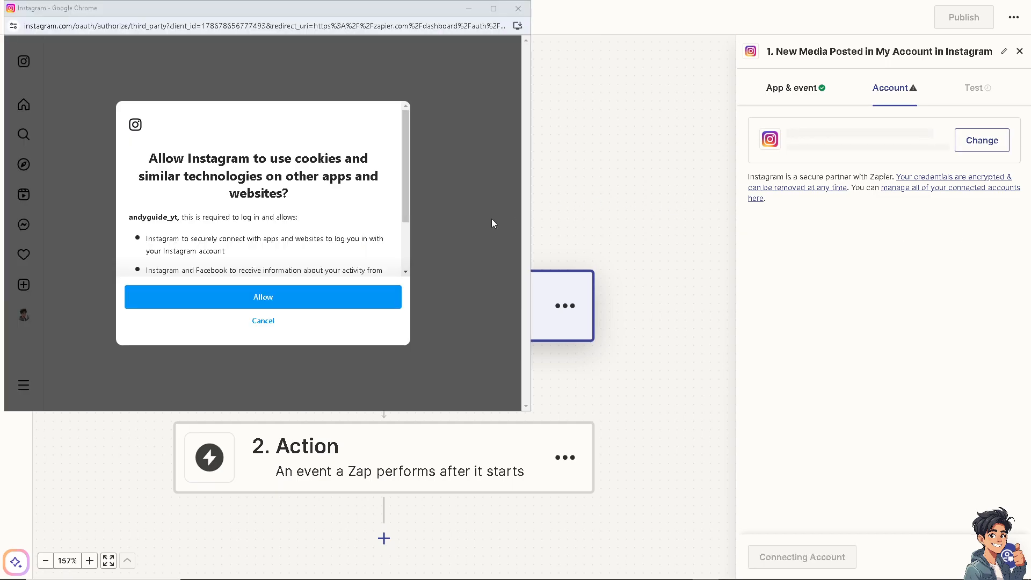
click(331, 298)
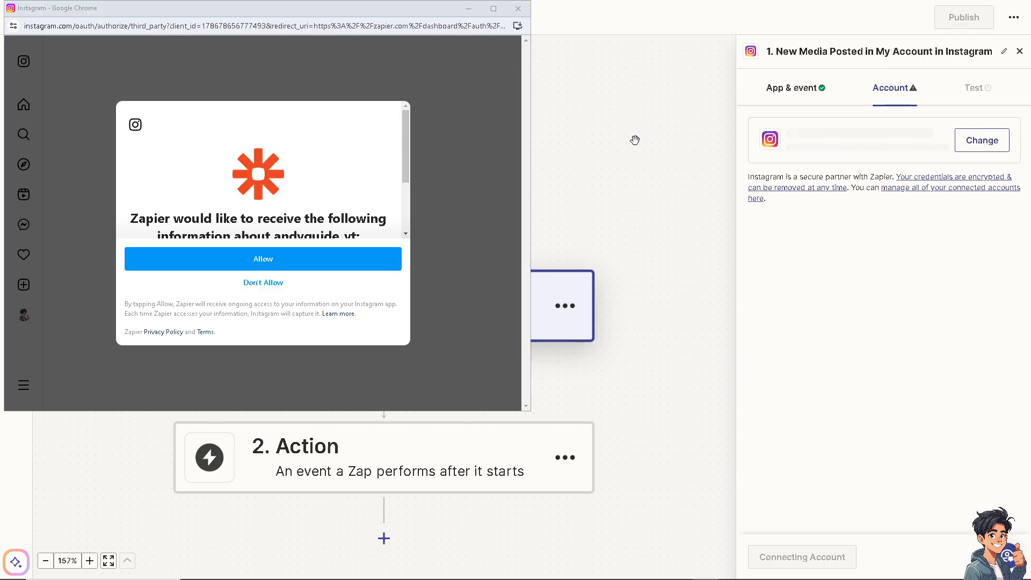
scroll(306, 198, down, 2)
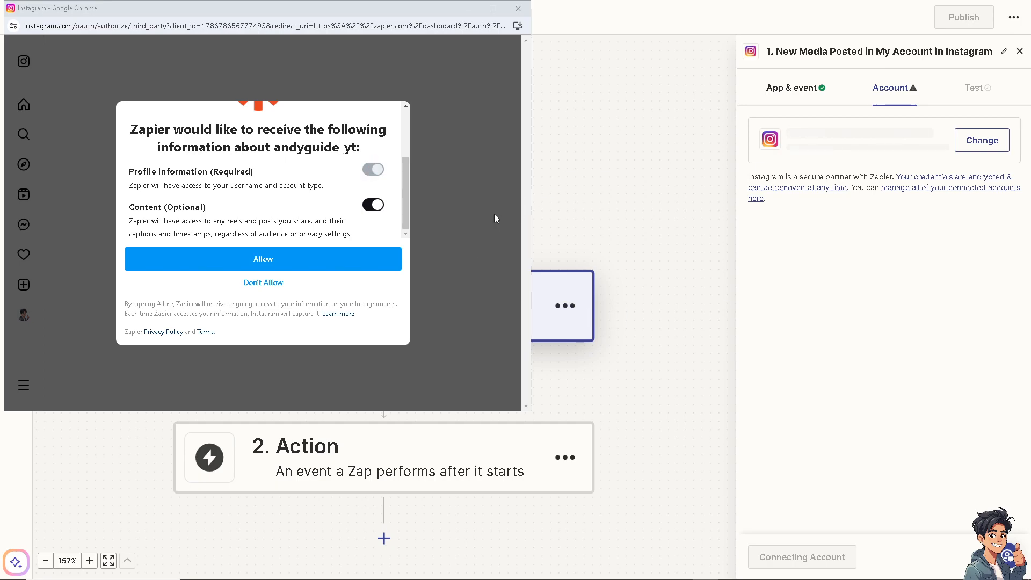
click(333, 260)
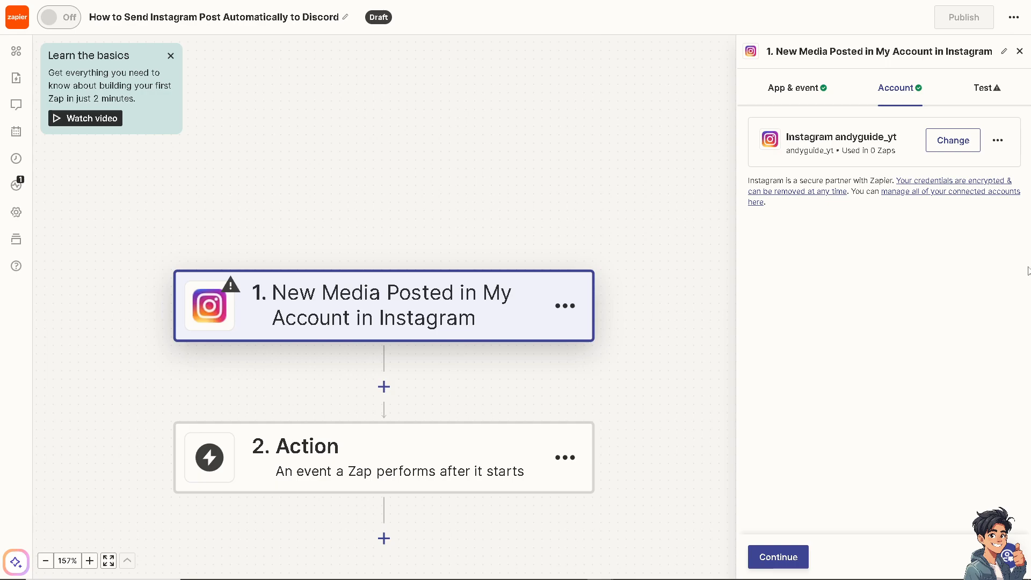
Set the Zap's action to Discord with the event Send Channel Message
click(567, 461)
click(476, 466)
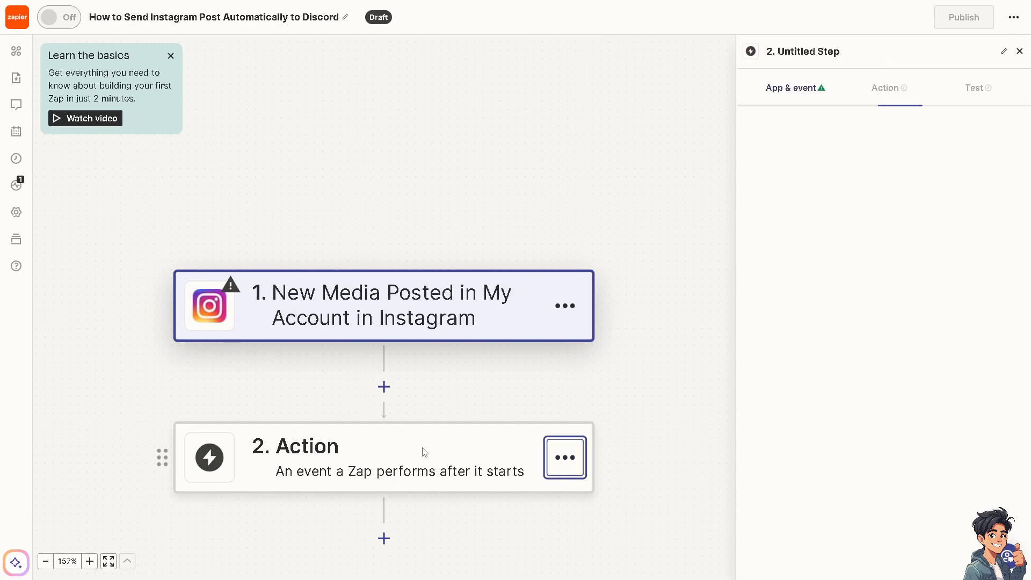
text(Discord)
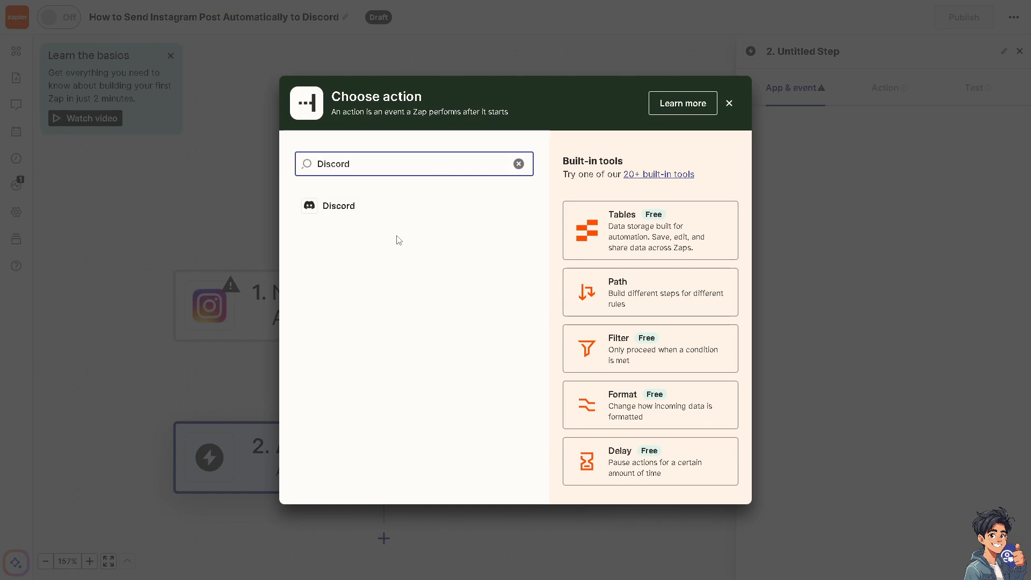
click(373, 210)
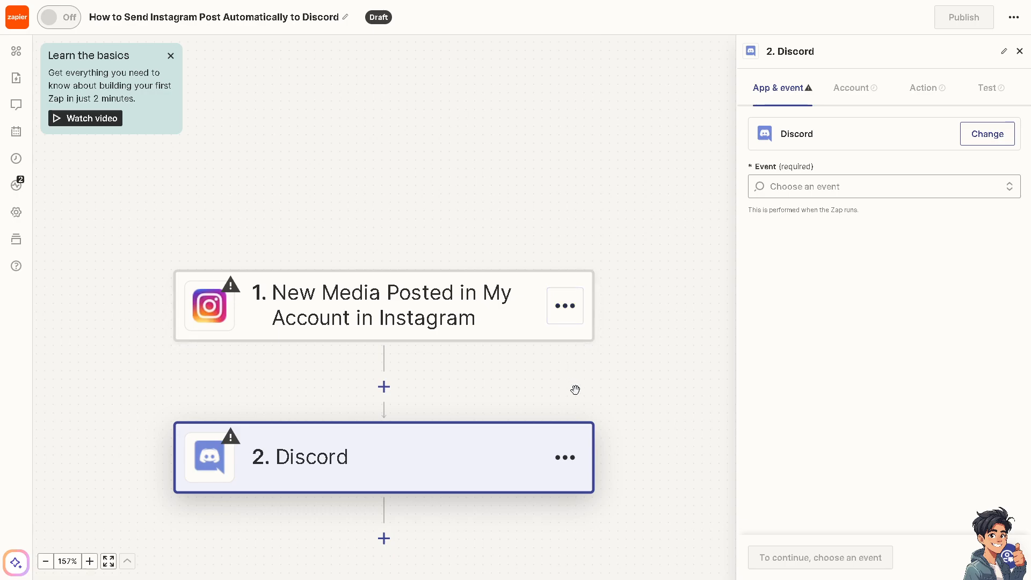
click(821, 188)
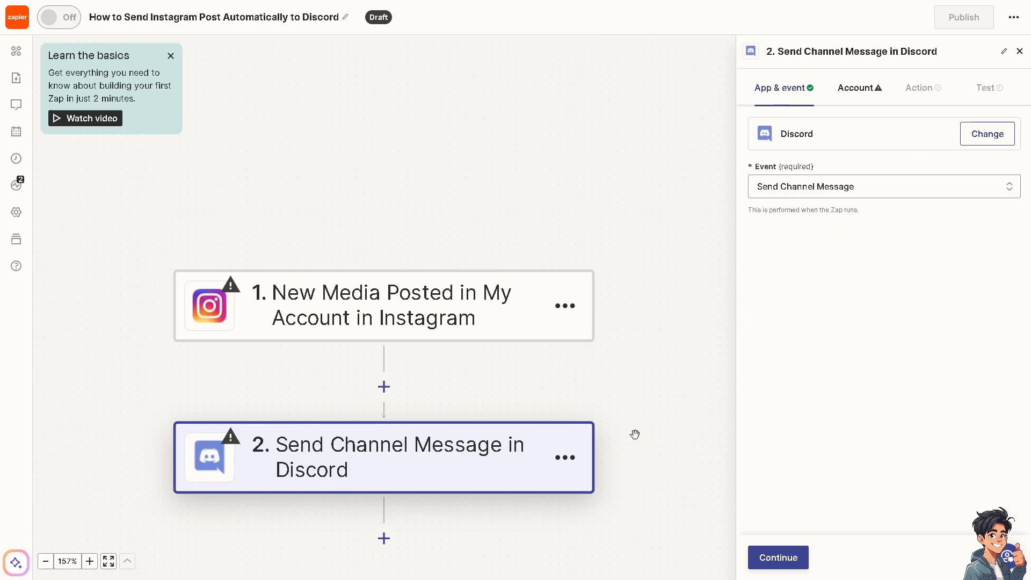
Connect the Discord account to the action, adding Zapier to the How-to server and authorizing the requested permissions
scroll(645, 433, down, 1)
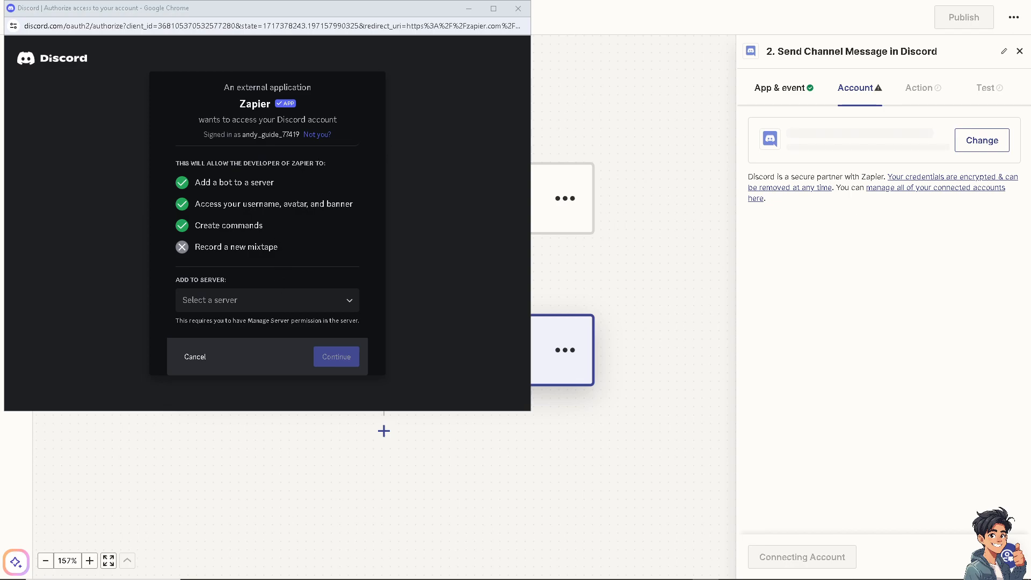
click(341, 301)
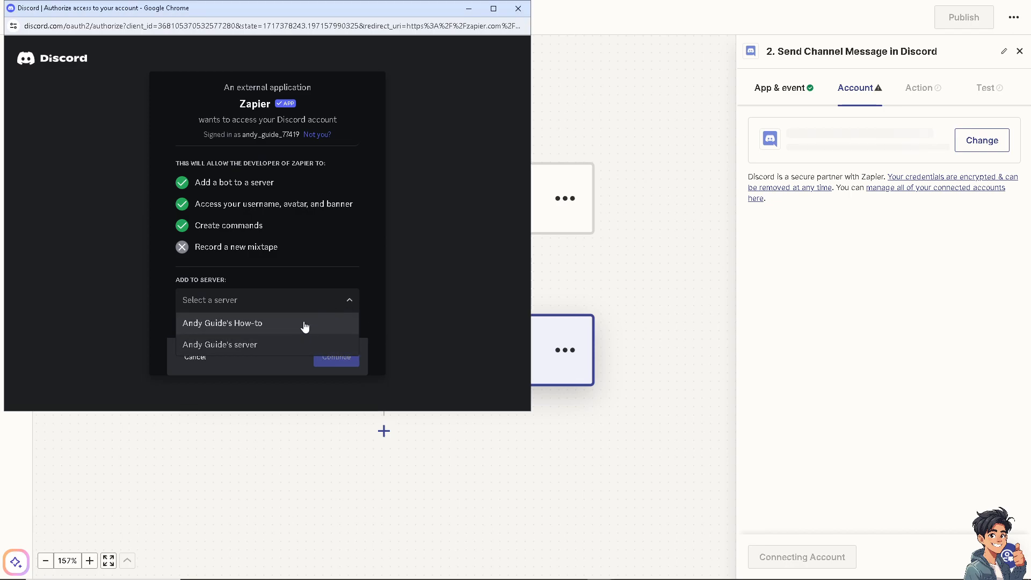
click(305, 325)
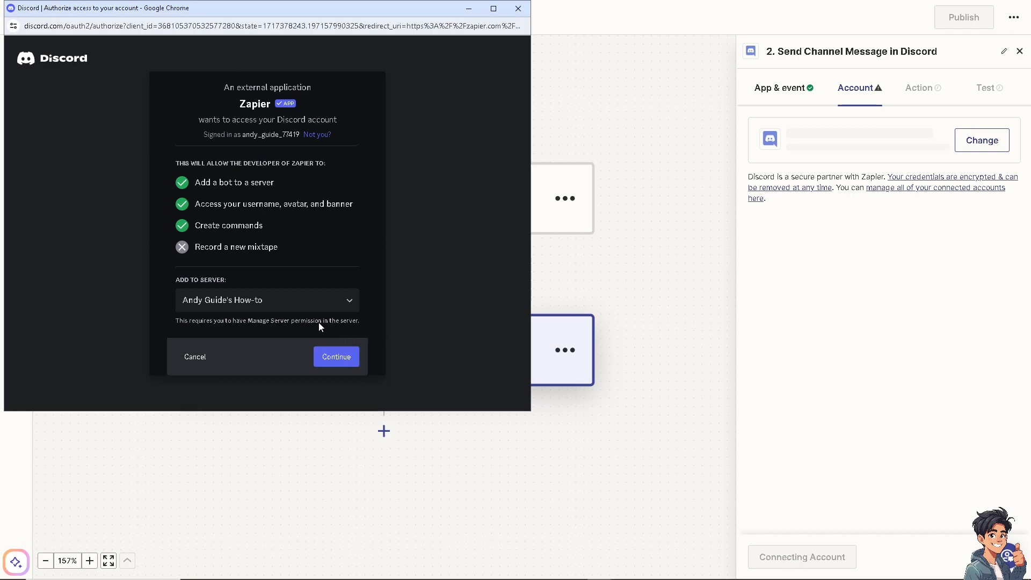
click(344, 359)
scroll(268, 226, down, 10)
scroll(246, 177, up, 5)
scroll(339, 282, down, 5)
click(350, 391)
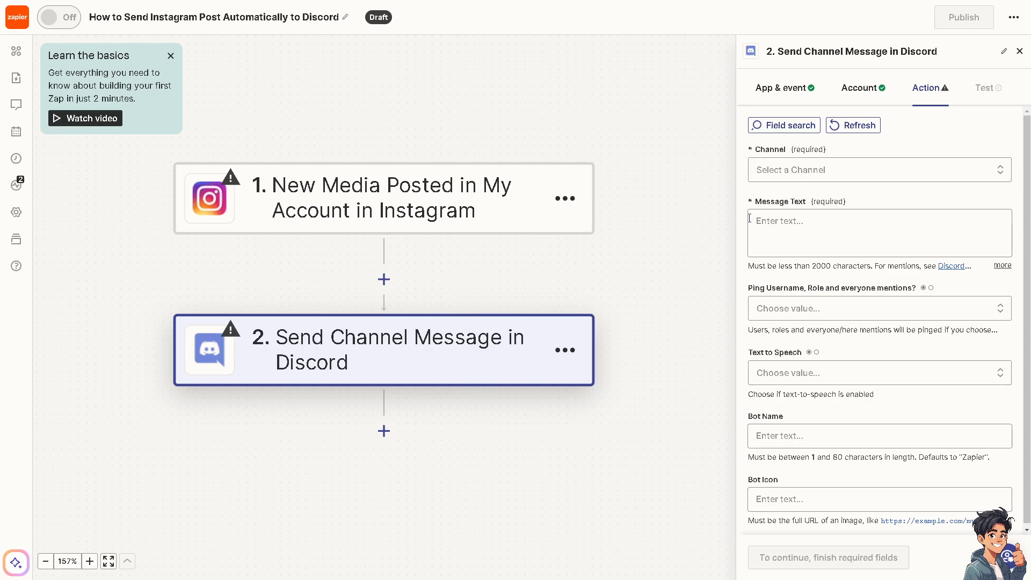
Set the Discord message's channel to read-only-text-channel-in-discord-rules-only-channel
click(829, 171)
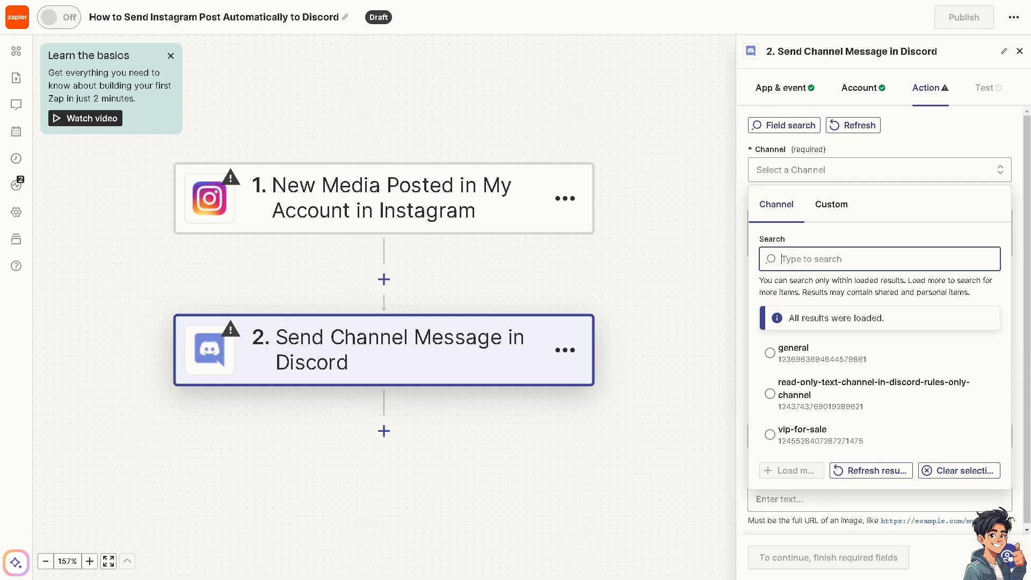
click(639, 209)
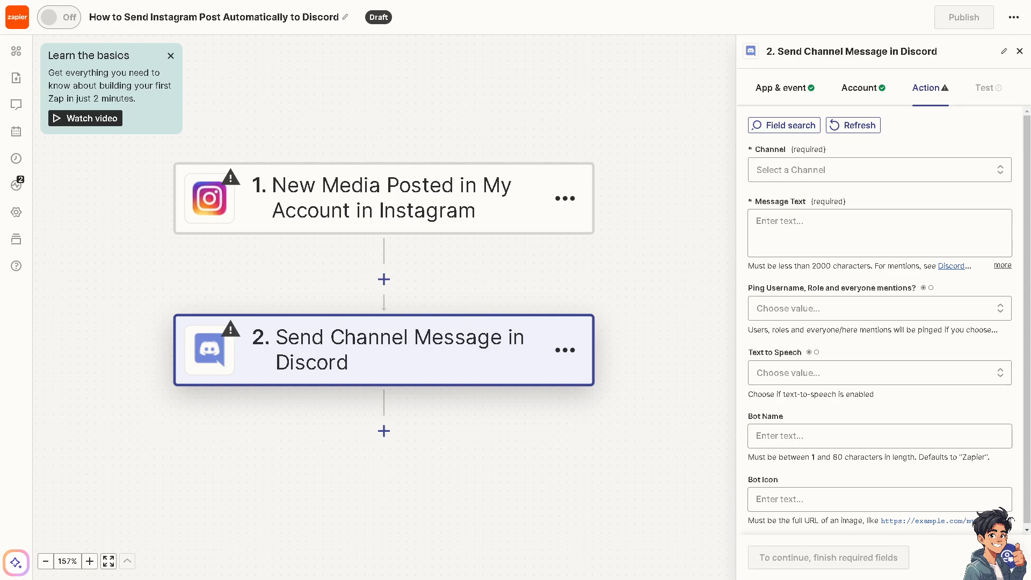
click(810, 172)
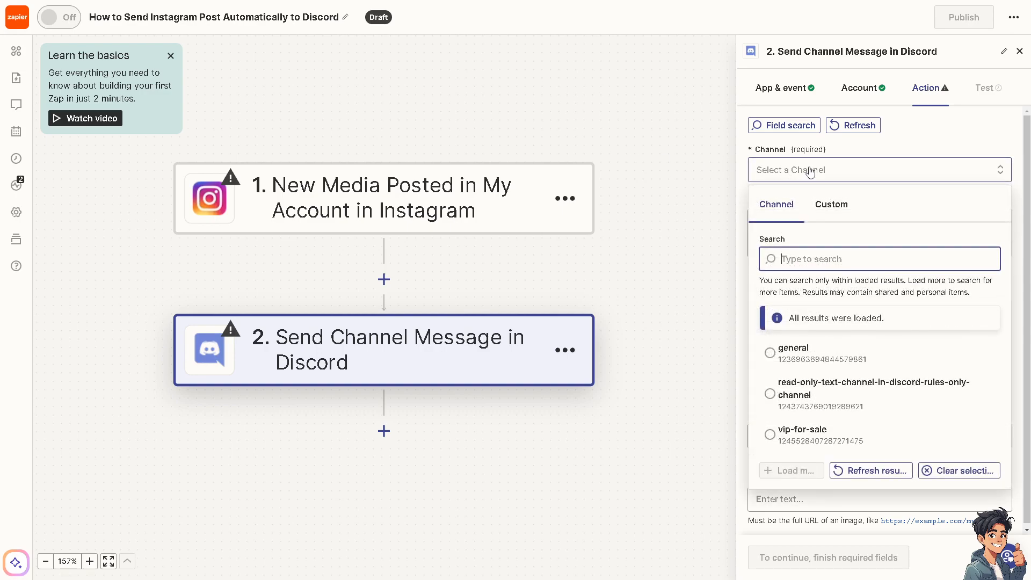
click(771, 395)
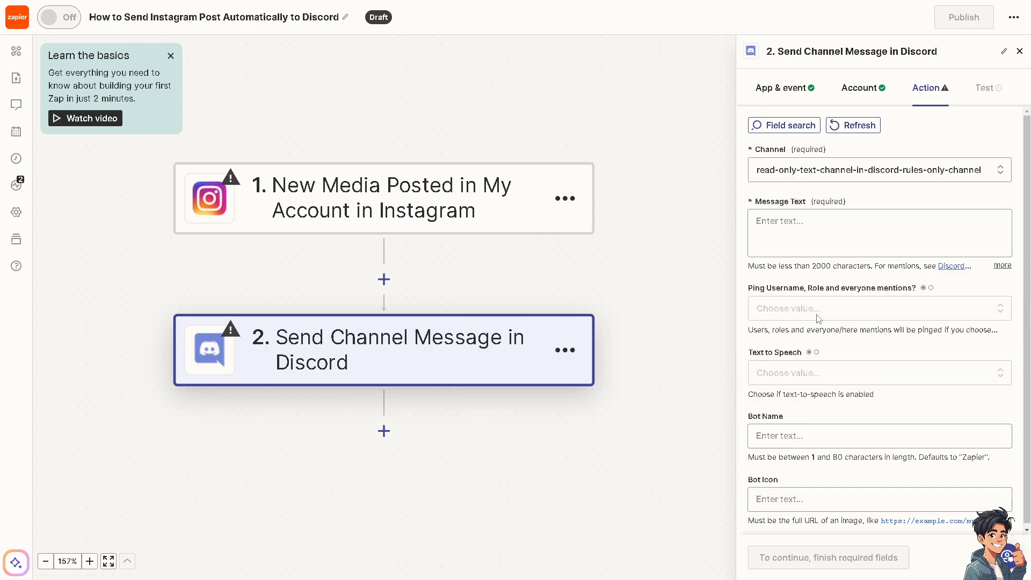
Enter "How to Send Instagram Post Automatically to Discord" as the message text and dismiss the data insertion choices
click(823, 222)
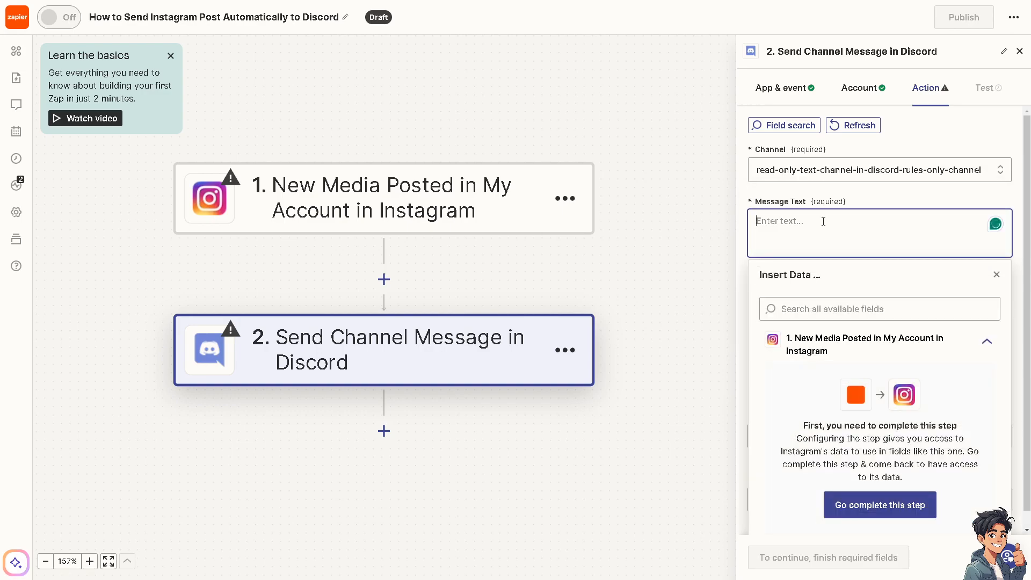
text(How to Send Instagram Post Automatically to Discord)
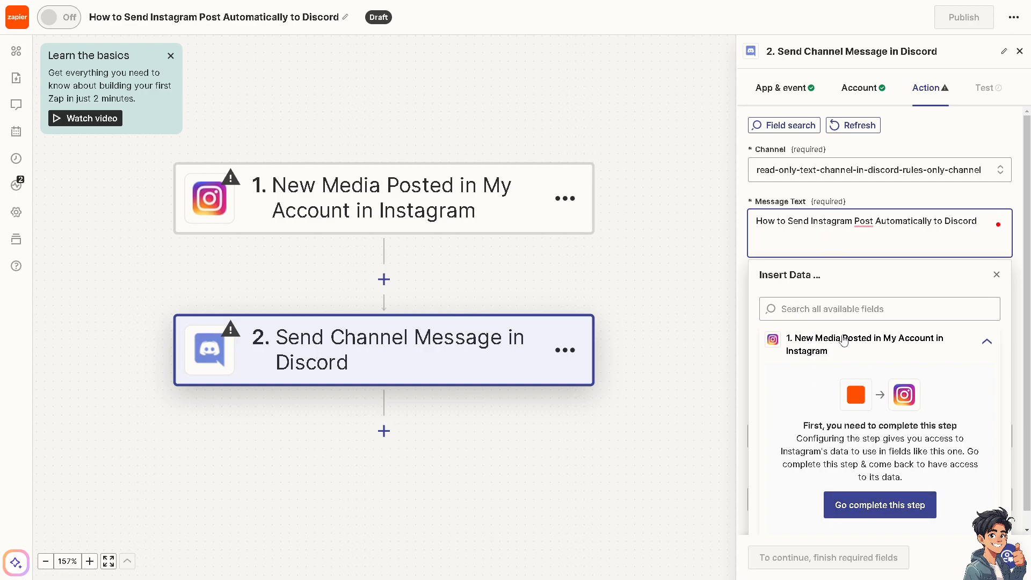
click(997, 276)
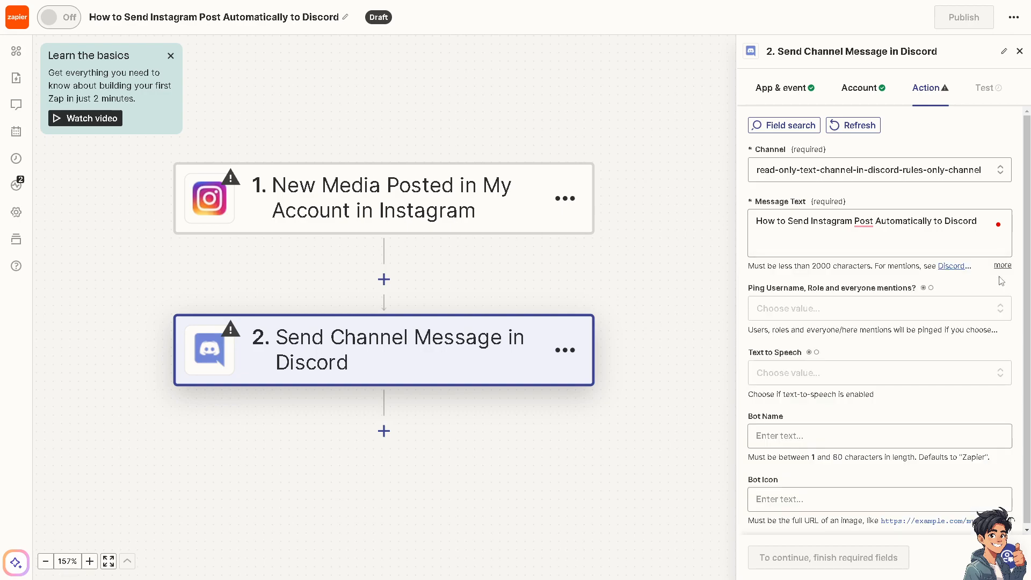
Review the available choices for the ping mentions and Text to Speech options, including the custom data fields for Text to Speech
click(853, 315)
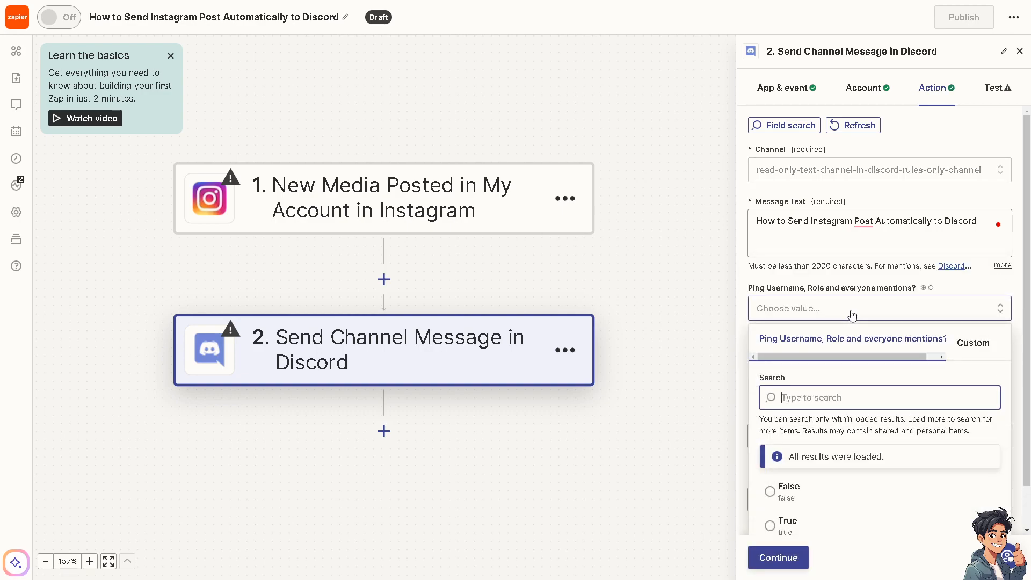
click(715, 323)
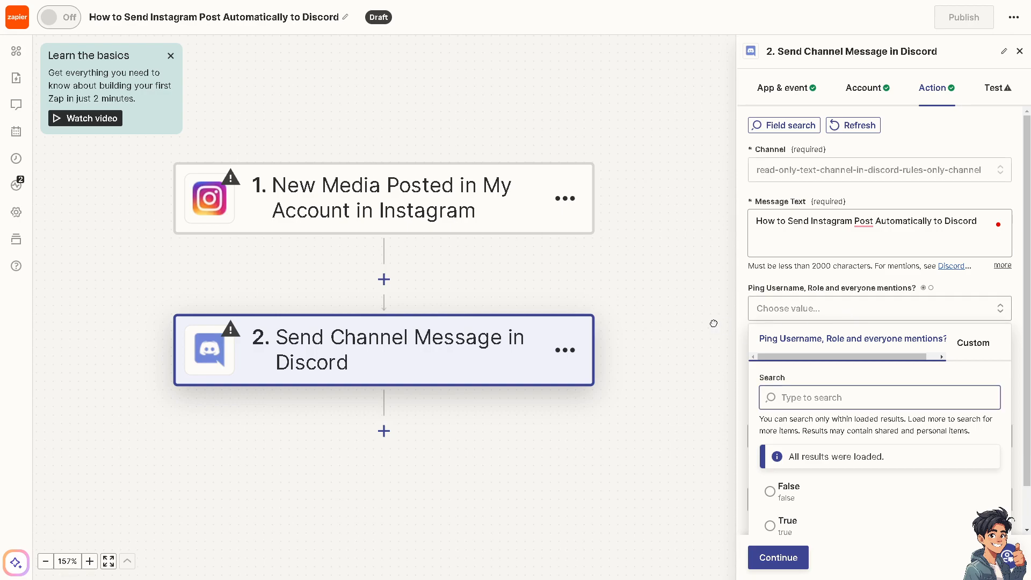
click(849, 376)
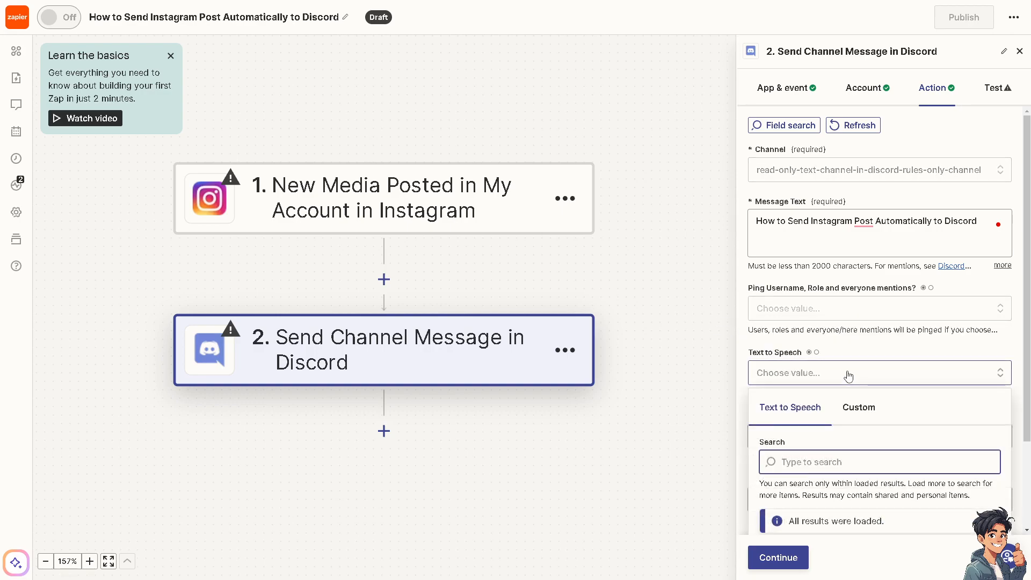
click(864, 409)
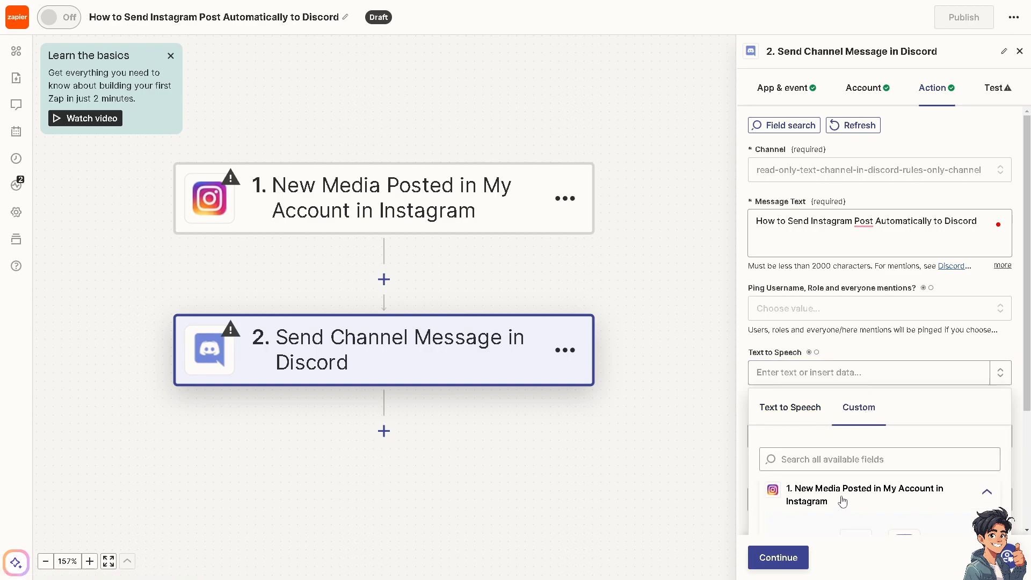
Continue from the Discord message setup, skip the action test, and close the step's settings
click(778, 557)
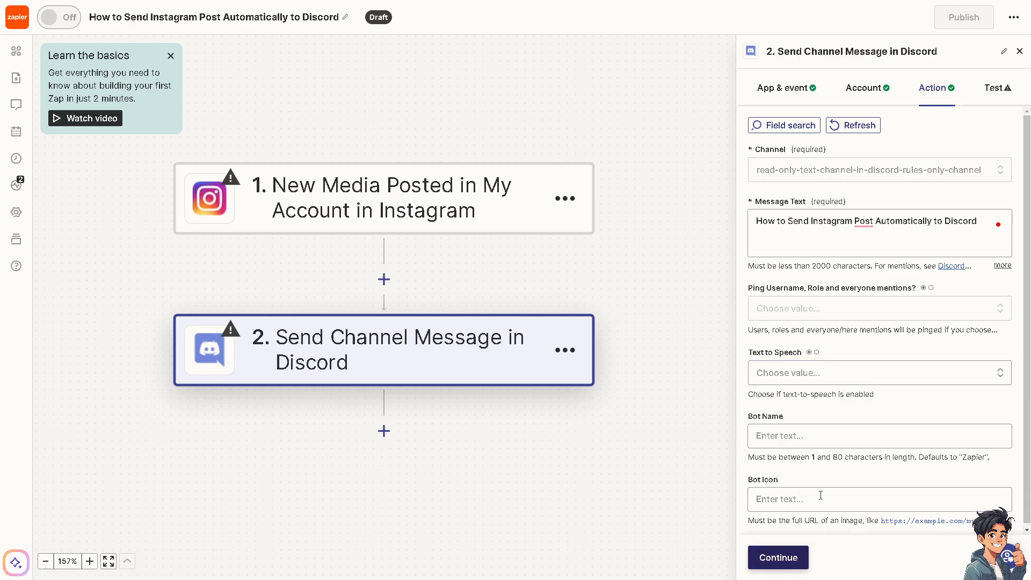
click(787, 557)
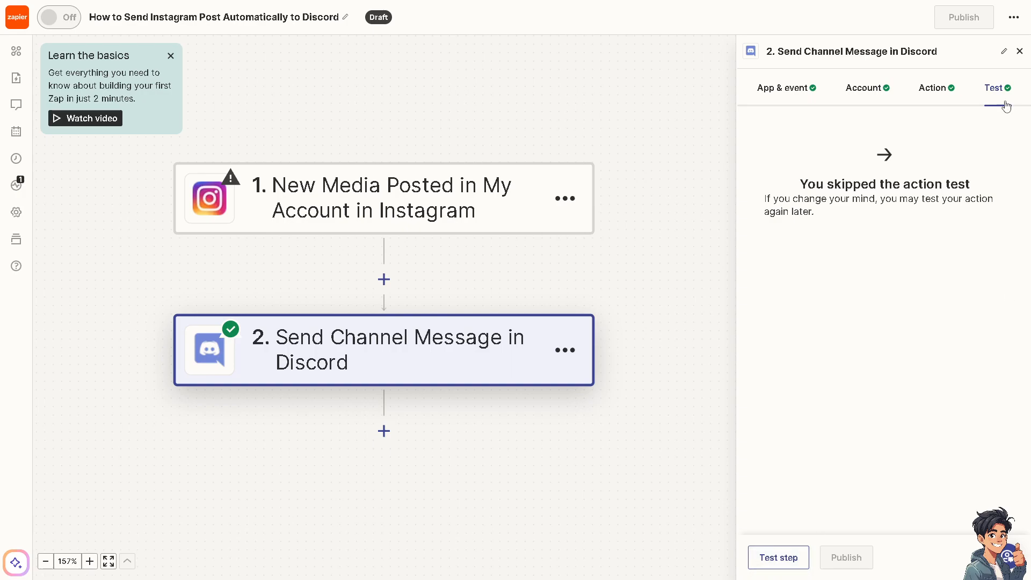
click(1020, 52)
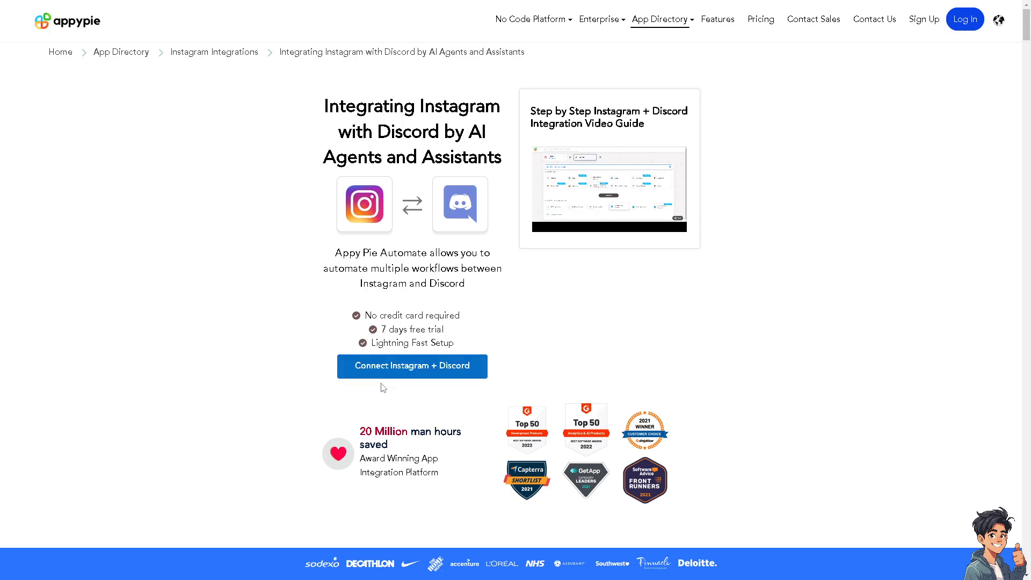
scroll(382, 388, down, 1)
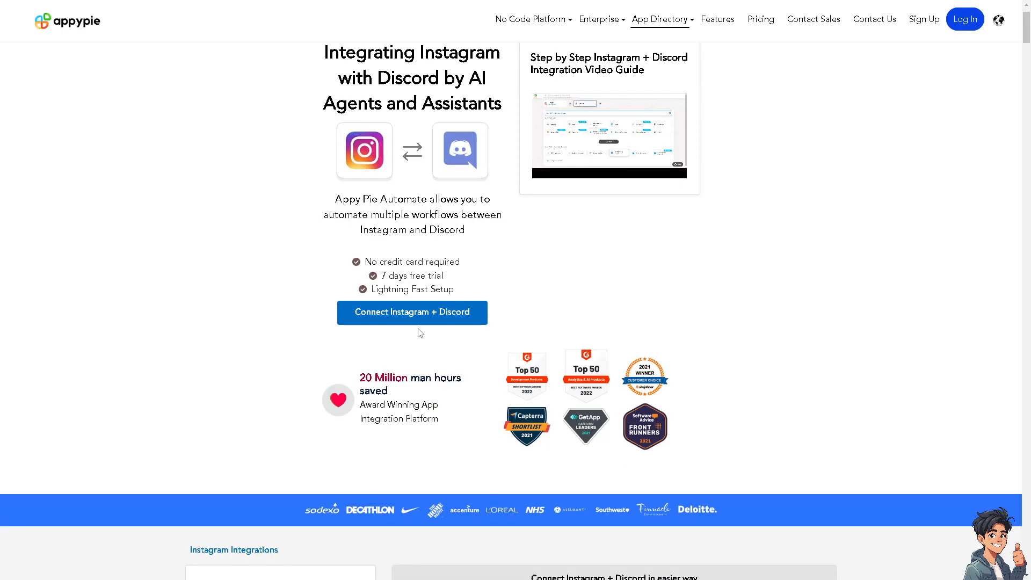
scroll(427, 321, up, 1)
Switch to Discord and enlarge the Instagram post image in the vip-for-sale channel
mouse_move(587, 178)
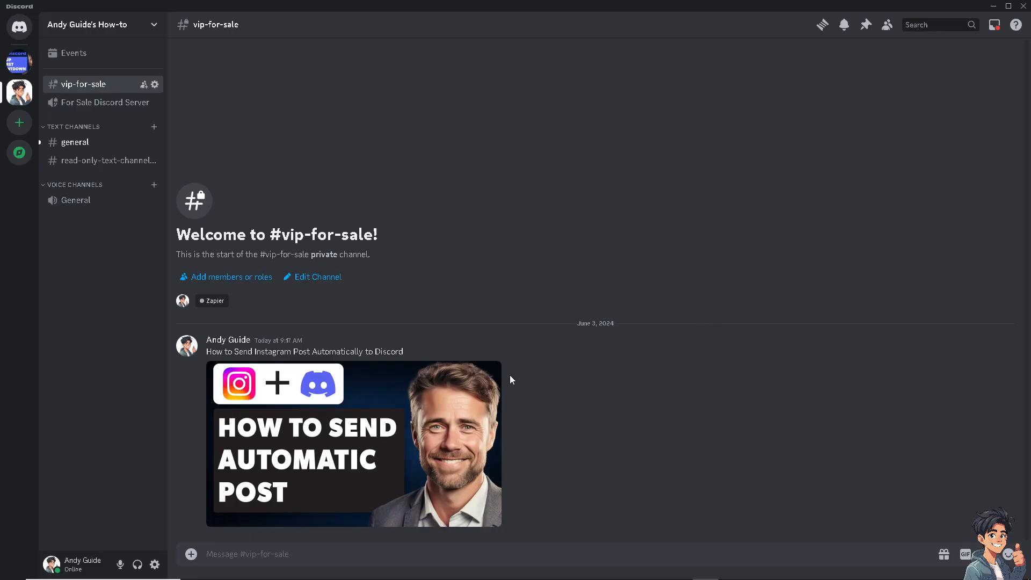
click(335, 424)
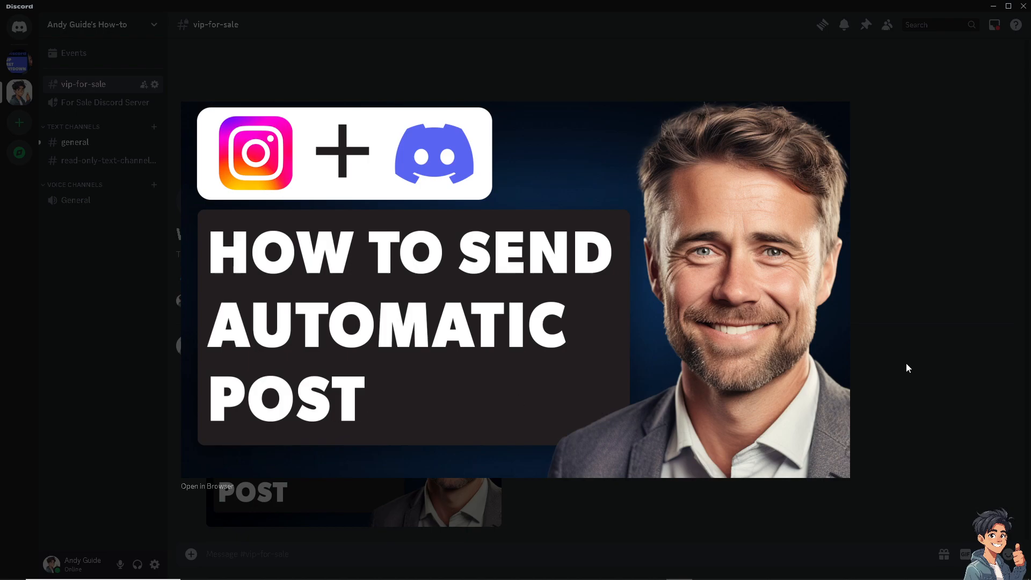